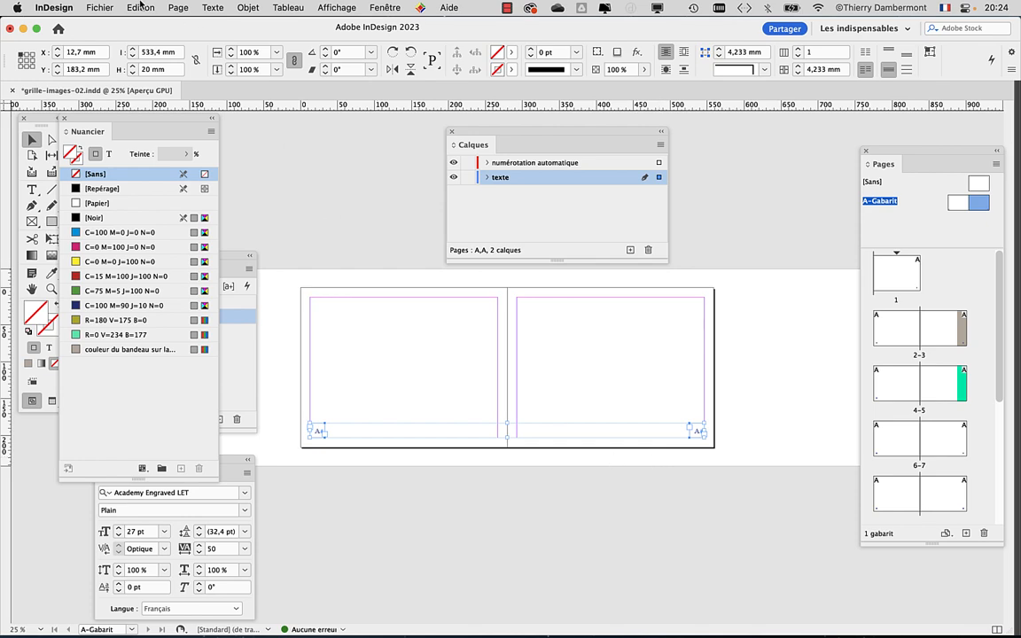
Move the selected page-number frames on the A-Gabarit master to the "numérotation automatique" layer
{"action": "left_click", "coordinate": [140, 7]}
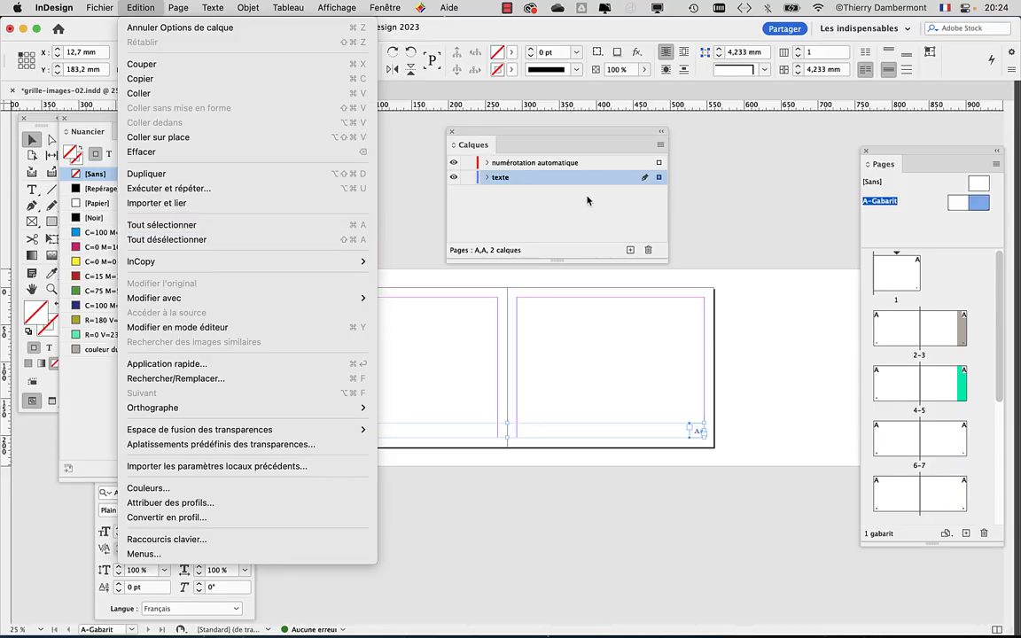
{"action": "left_click", "coordinate": [589, 211]}
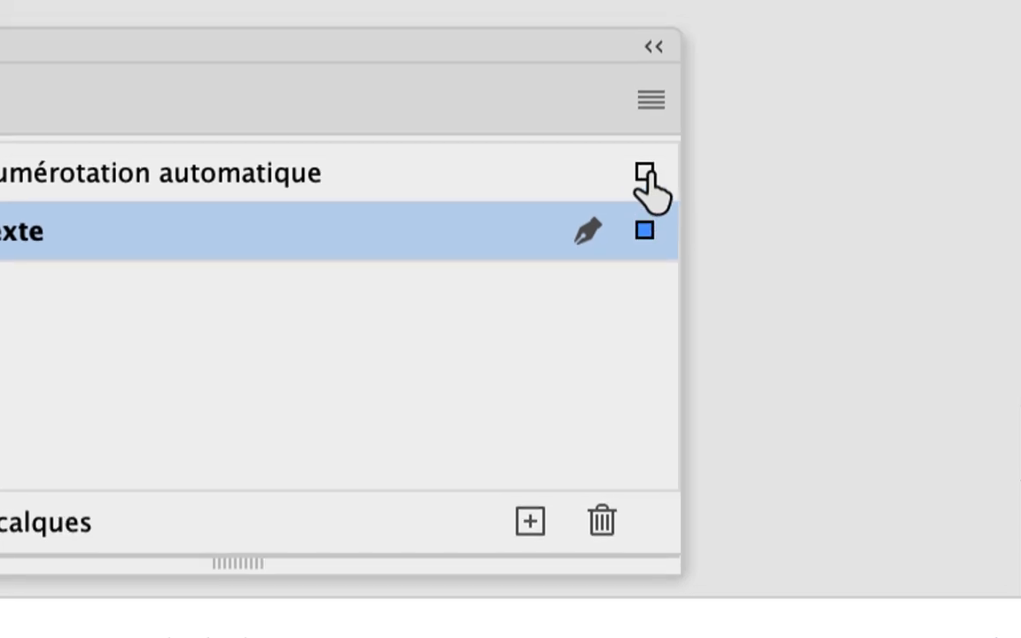
{"action": "left_click", "coordinate": [645, 173]}
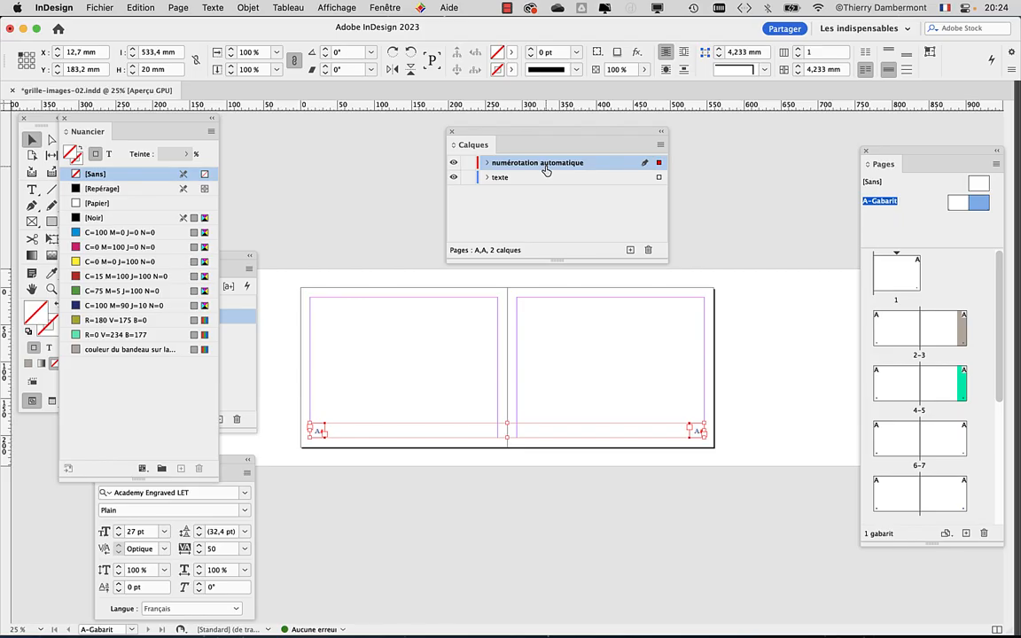
Go to page 5 and examine the page number over the green band
{"action": "left_click_drag", "start_coordinate": [894, 151], "coordinate": [793, 123]}
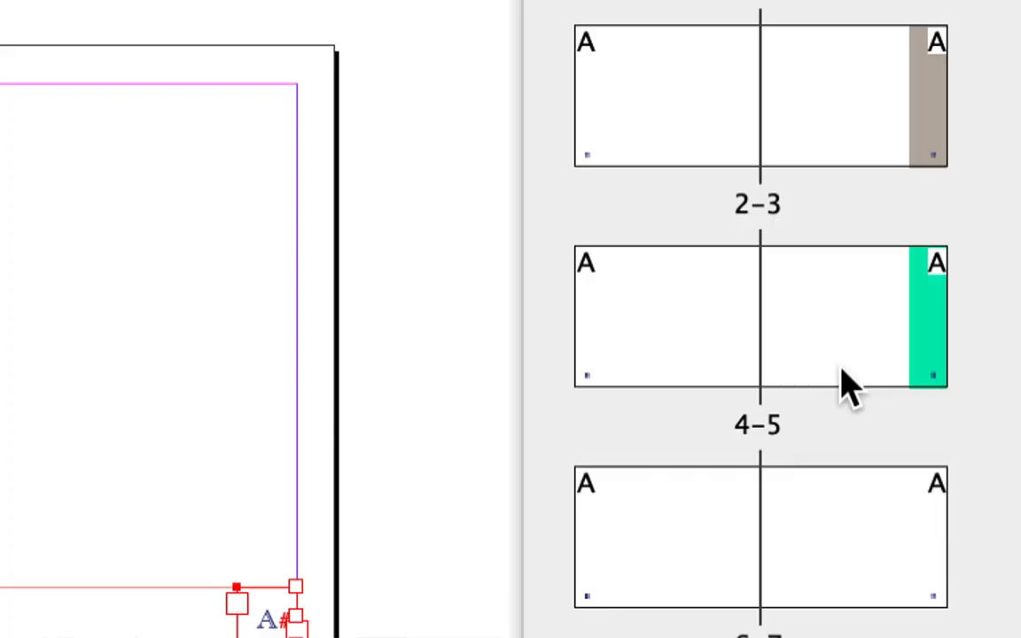
{"action": "double_click", "coordinate": [847, 381]}
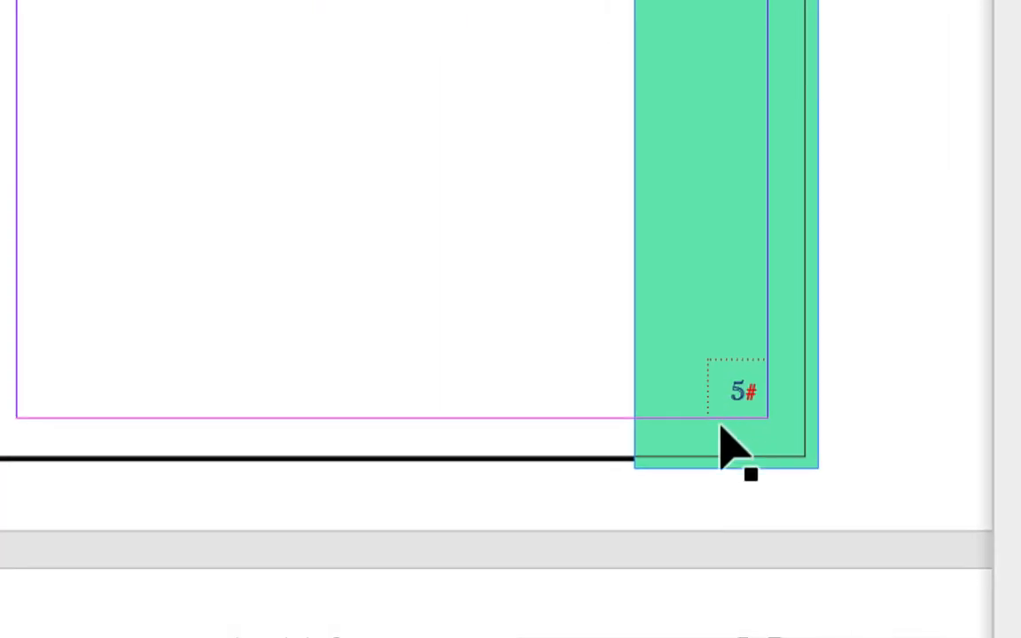
{"action": "scroll", "coordinate": [725, 419], "scroll_direction": "up", "scroll_amount": 2}
{"action": "scroll", "coordinate": [736, 426], "scroll_direction": "down", "scroll_amount": 3}
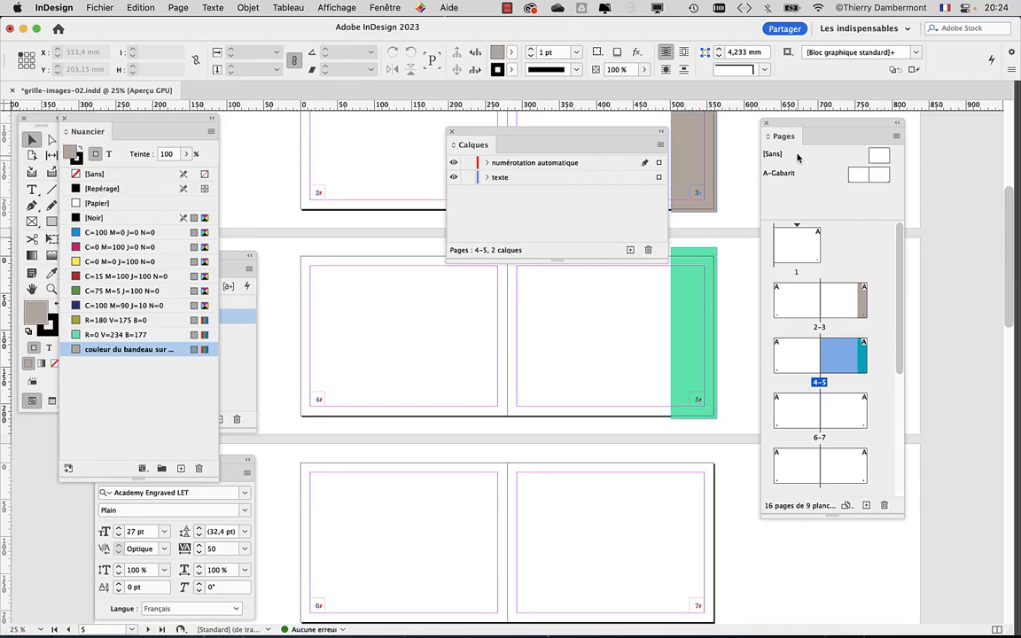
Rearrange the floating Pages and Calques panels so the green band on page 5 is uncovered
{"action": "left_click_drag", "start_coordinate": [809, 131], "coordinate": [904, 114]}
{"action": "left_click_drag", "start_coordinate": [607, 136], "coordinate": [483, 26]}
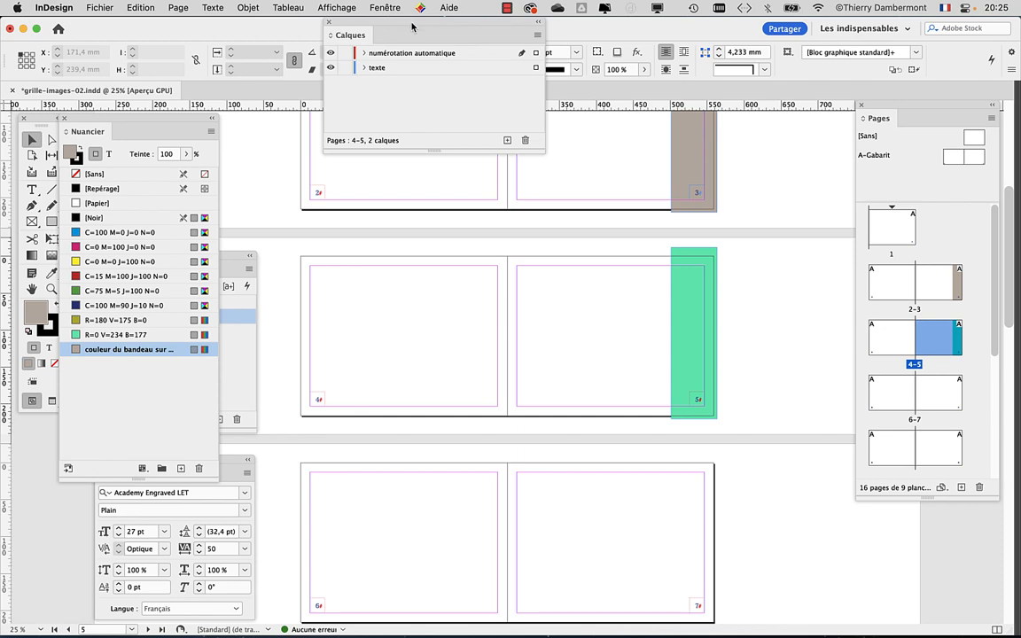
{"action": "left_click_drag", "start_coordinate": [413, 36], "coordinate": [484, 189]}
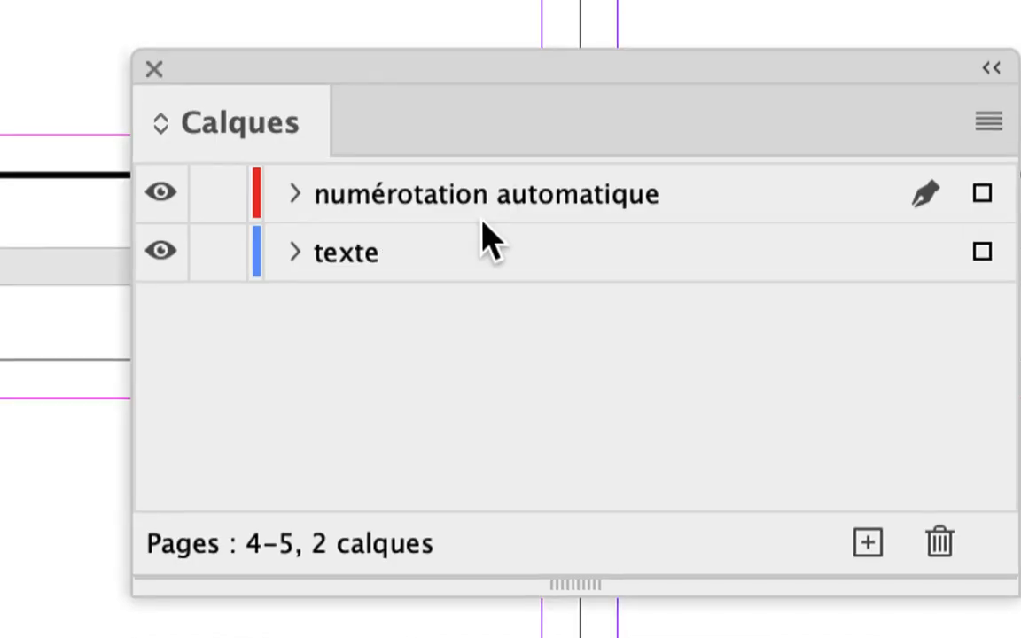
Add a new layer directly above the texte layer
{"action": "left_click", "coordinate": [448, 197]}
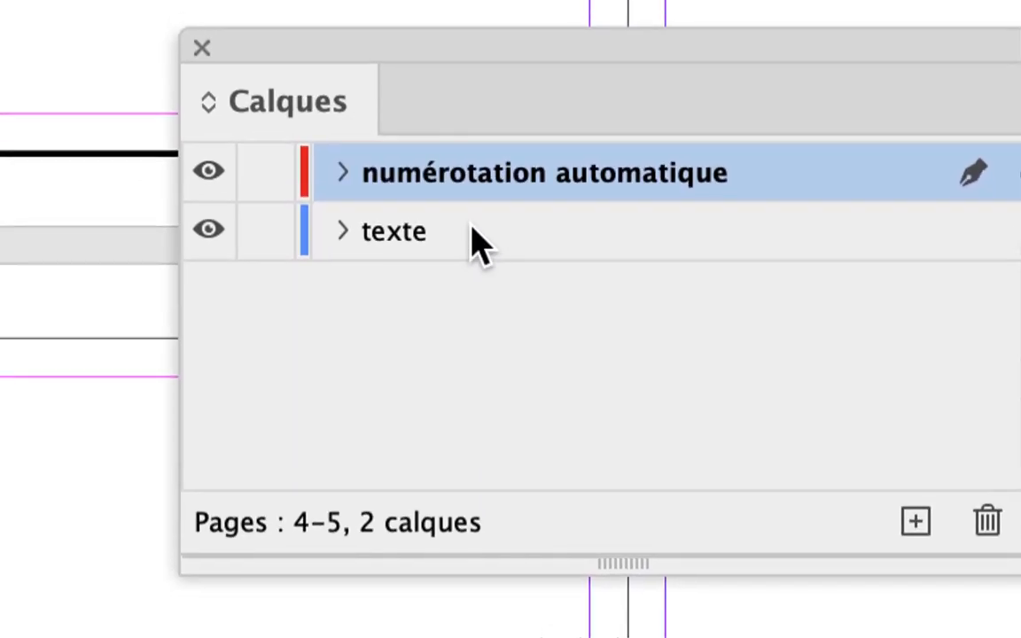
{"action": "left_click", "coordinate": [472, 231]}
{"action": "left_click", "coordinate": [916, 521]}
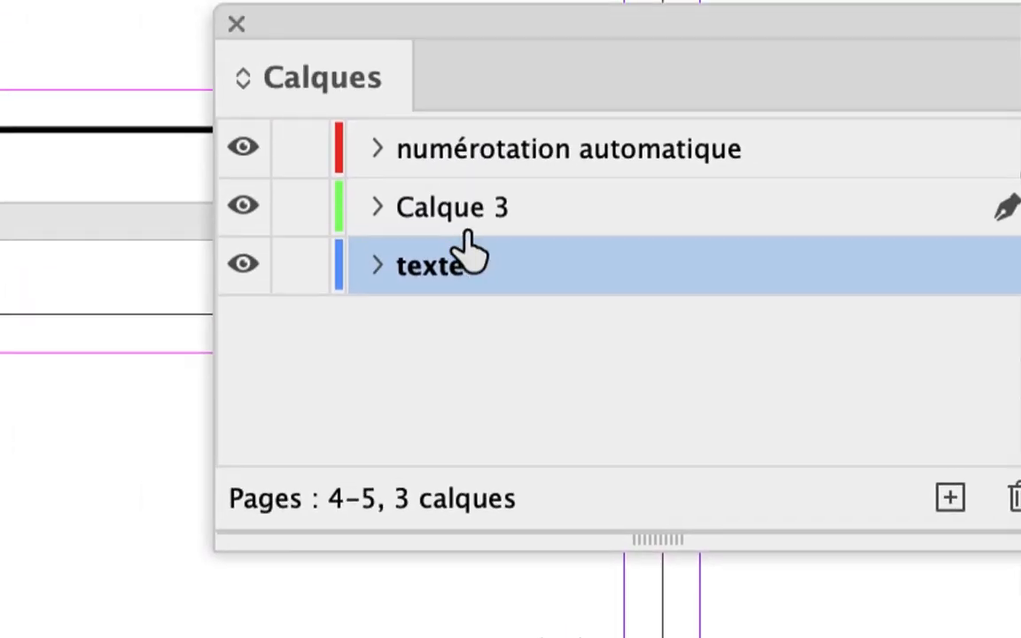
{"action": "left_click", "coordinate": [183, 78]}
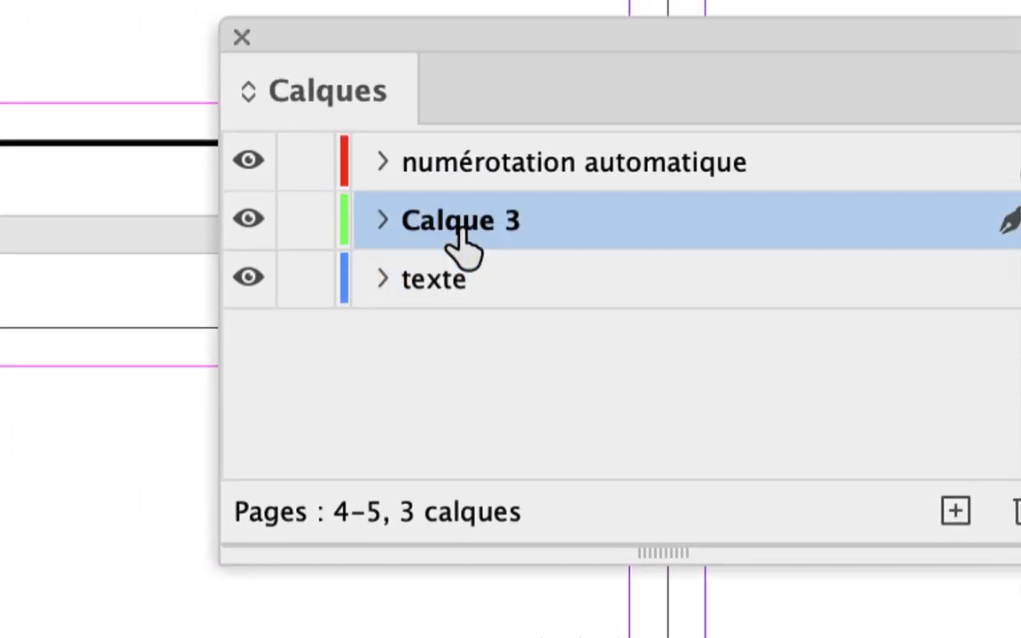
Rename the new layer above texte as "images"
{"action": "double_click", "coordinate": [460, 232]}
{"action": "type", "text": "imahge"}
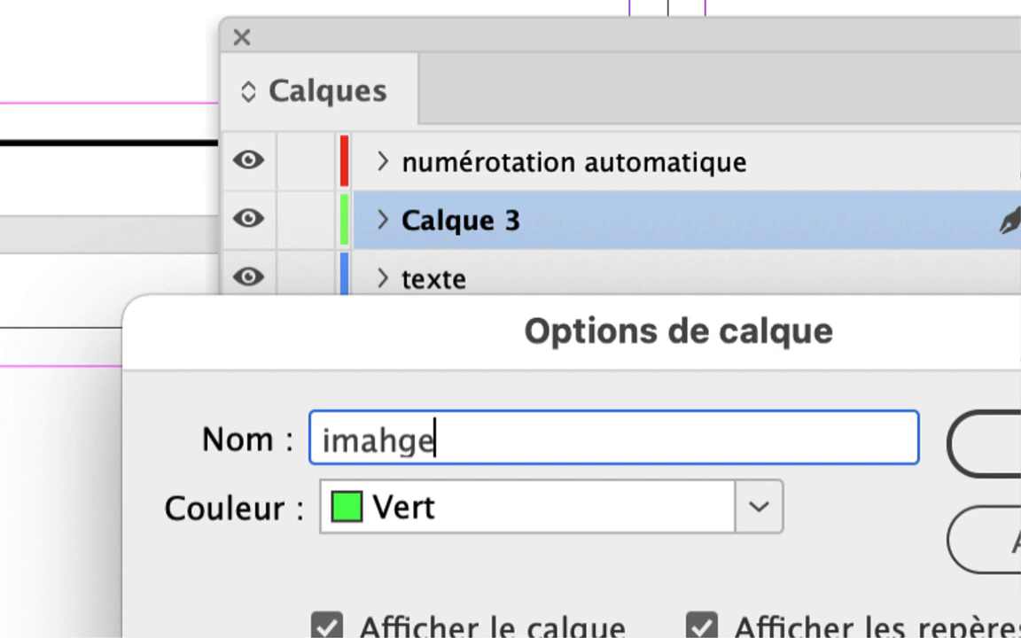
{"action": "key", "text": "BackSpace"}
{"action": "key", "text": "BackSpace"}
{"action": "key", "text": "BackSpace"}
{"action": "type", "text": "ges flo"}
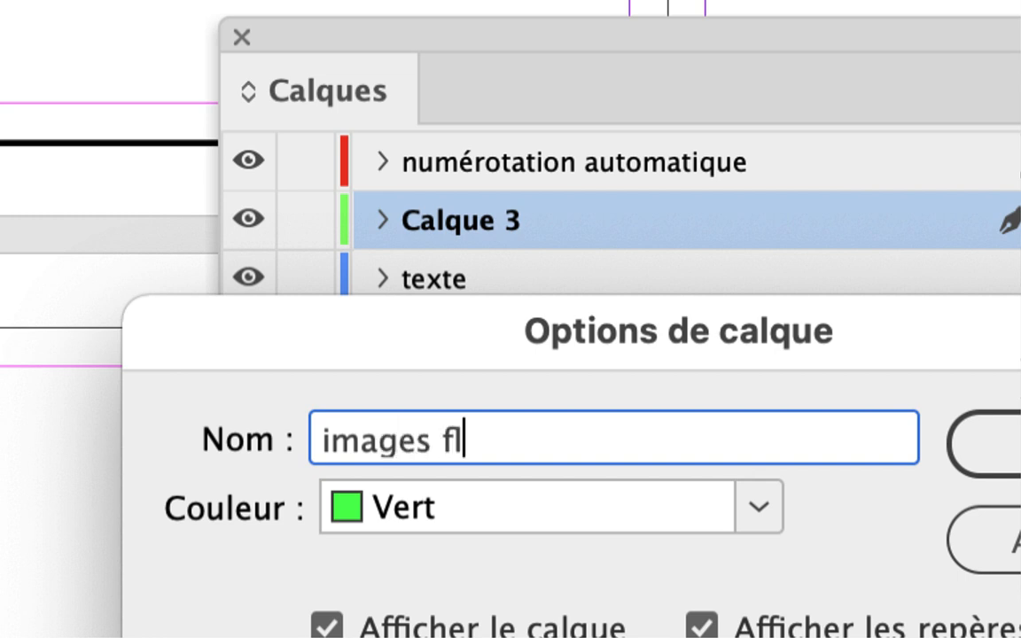
{"action": "key", "text": "BackSpace"}
{"action": "key", "text": "BackSpace"}
{"action": "key", "text": "BackSpace"}
{"action": "key", "text": "BackSpace"}
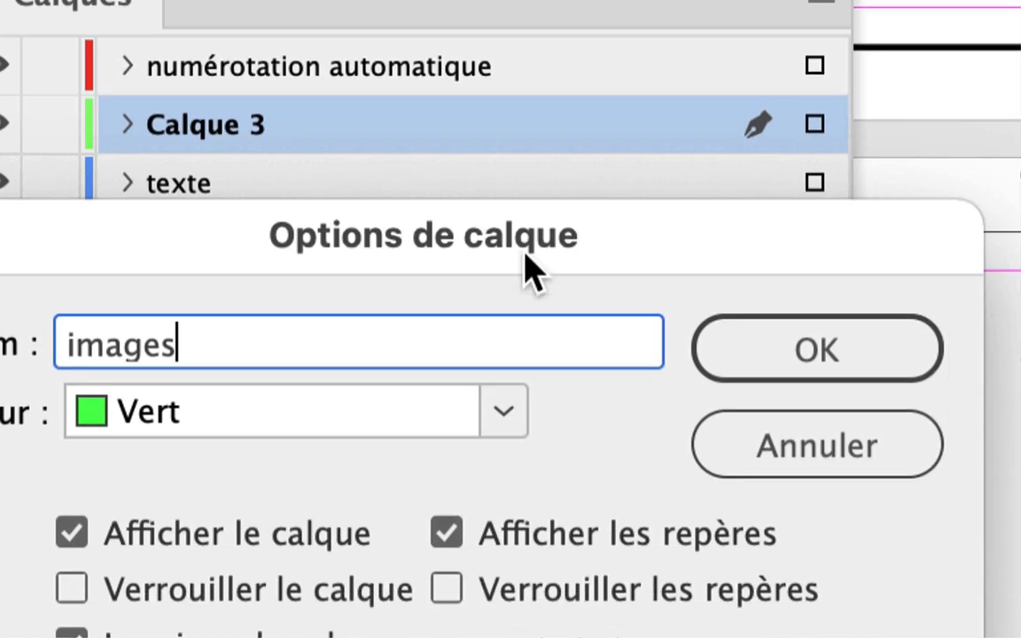
{"action": "left_click", "coordinate": [765, 359]}
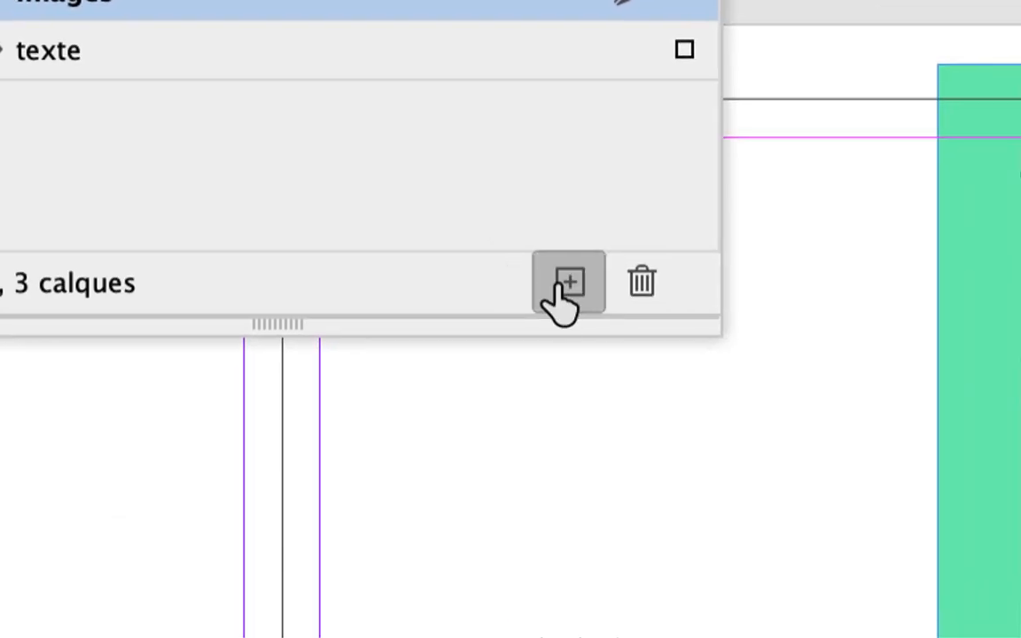
Add another layer above images and name it "decoration"
{"action": "left_click", "coordinate": [945, 503]}
{"action": "left_click", "coordinate": [384, 135]}
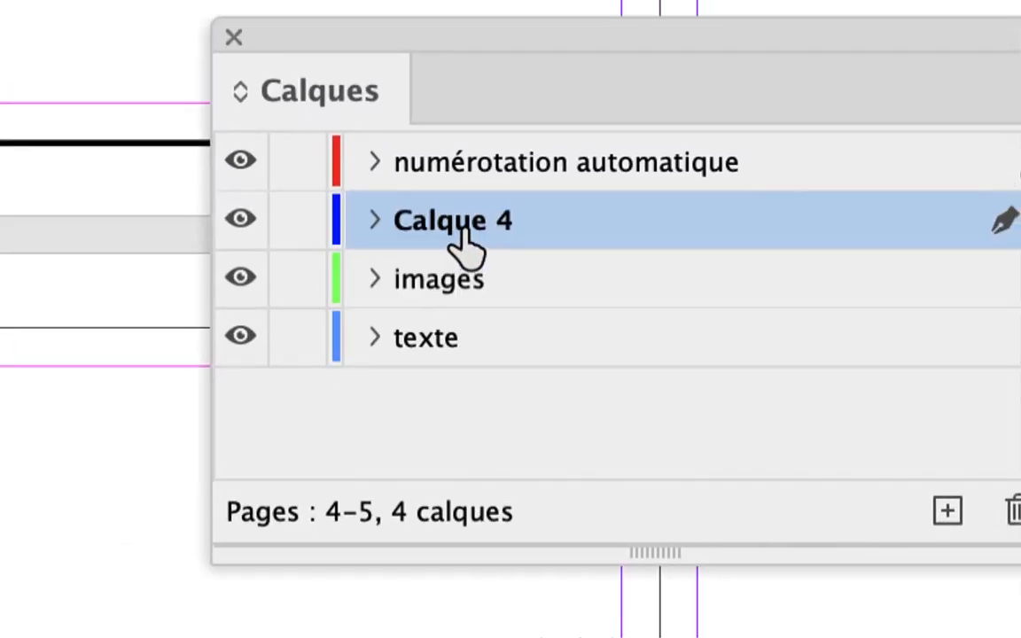
{"action": "double_click", "coordinate": [463, 239]}
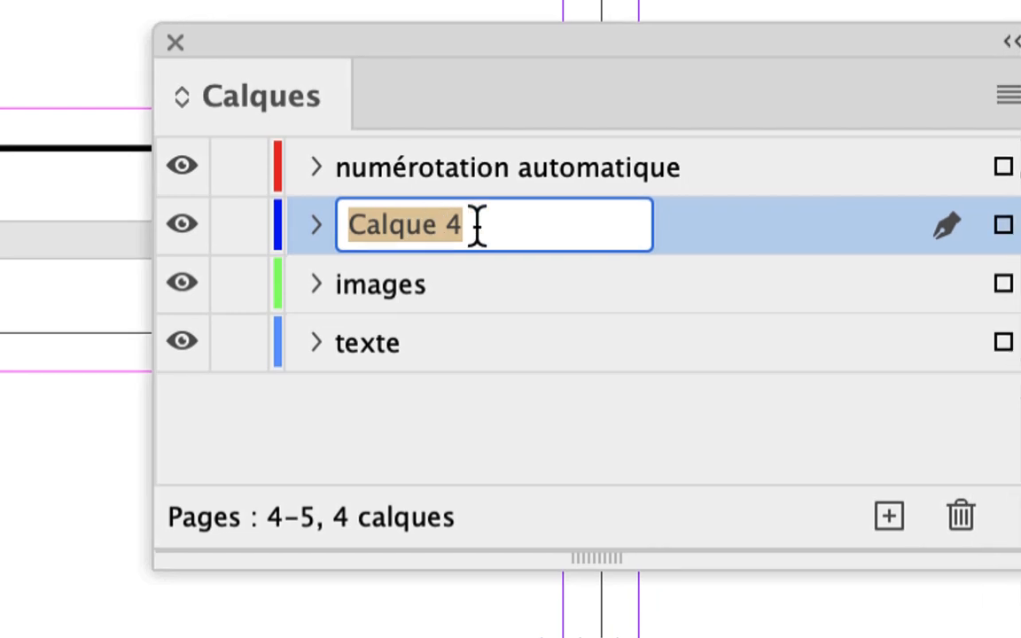
{"action": "type", "text": "decoration"}
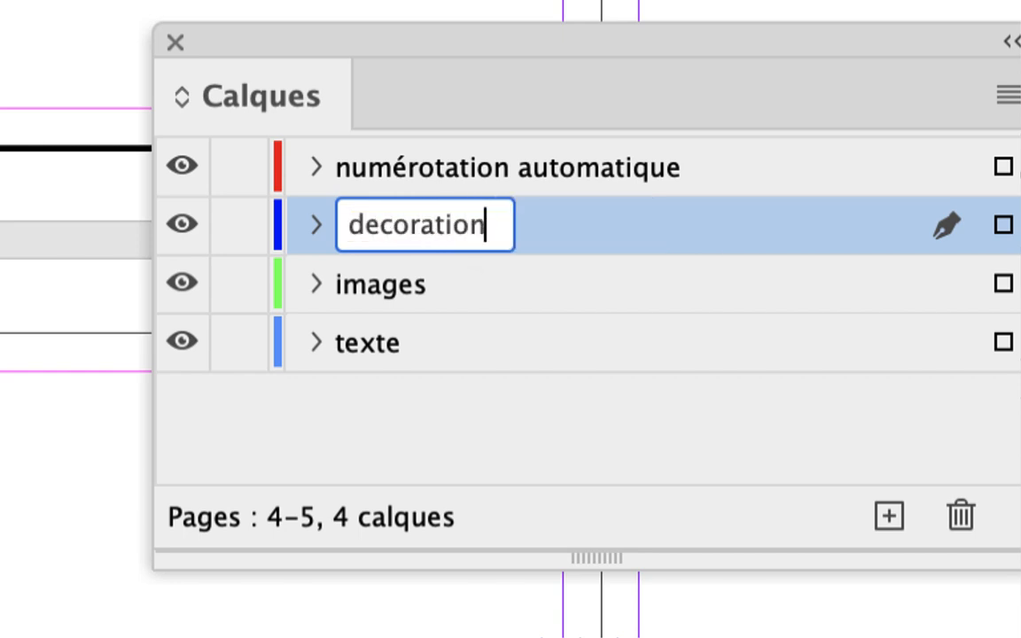
{"action": "key", "text": "Return"}
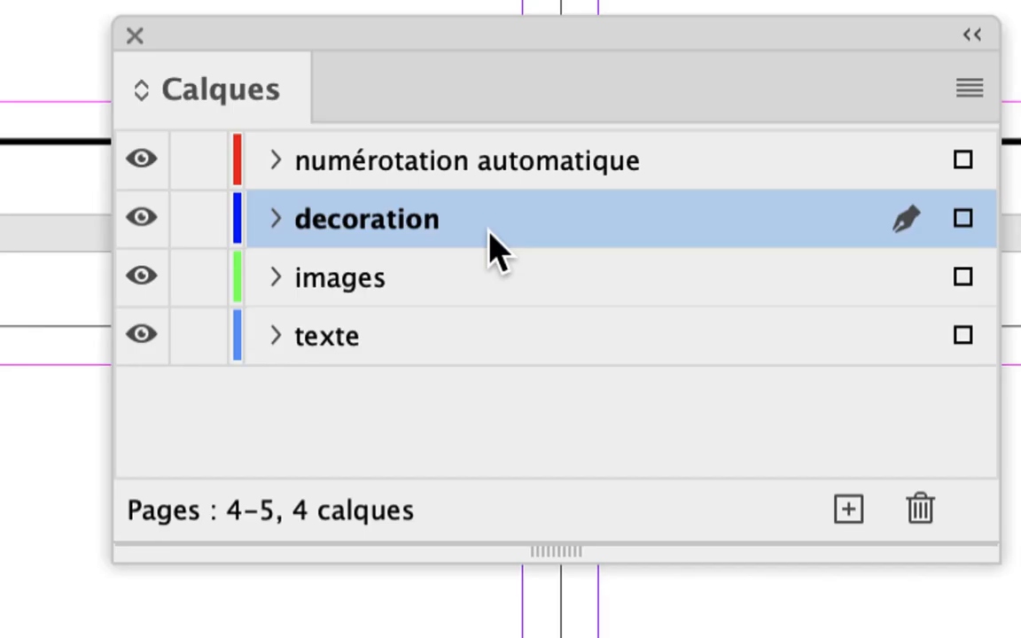
{"action": "left_click", "coordinate": [490, 277]}
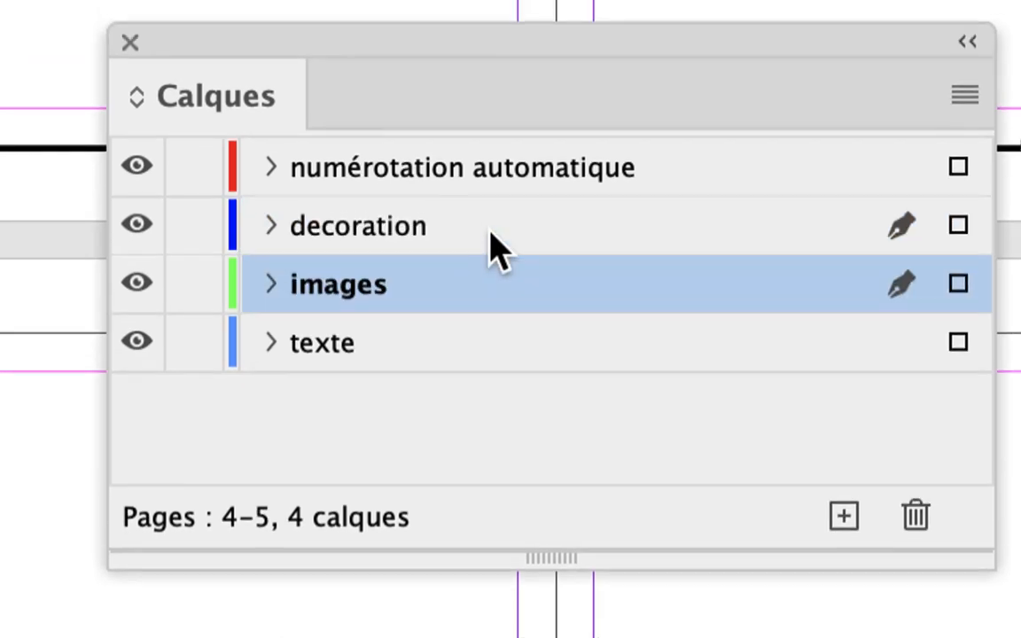
{"action": "left_click", "coordinate": [510, 220]}
{"action": "left_click_drag", "start_coordinate": [501, 247], "coordinate": [497, 305]}
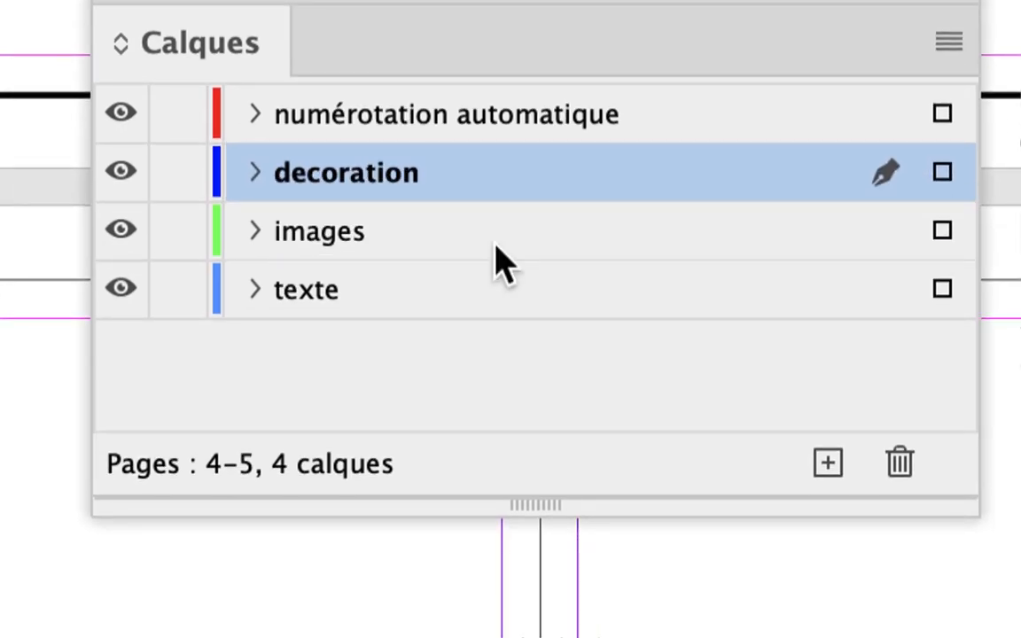
{"action": "left_click_drag", "start_coordinate": [496, 257], "coordinate": [489, 173]}
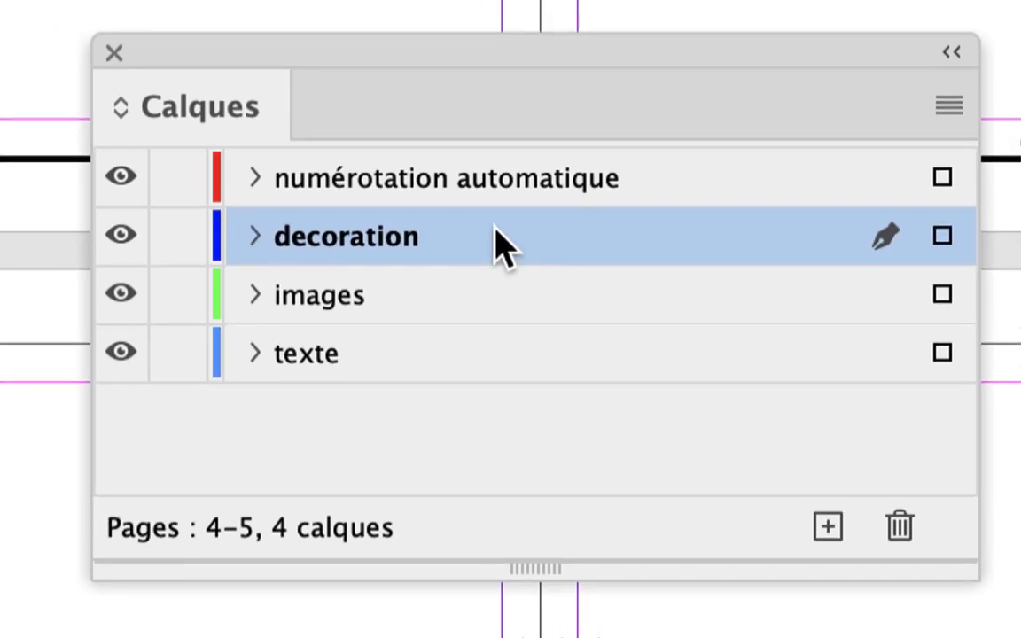
{"action": "left_click", "coordinate": [483, 177]}
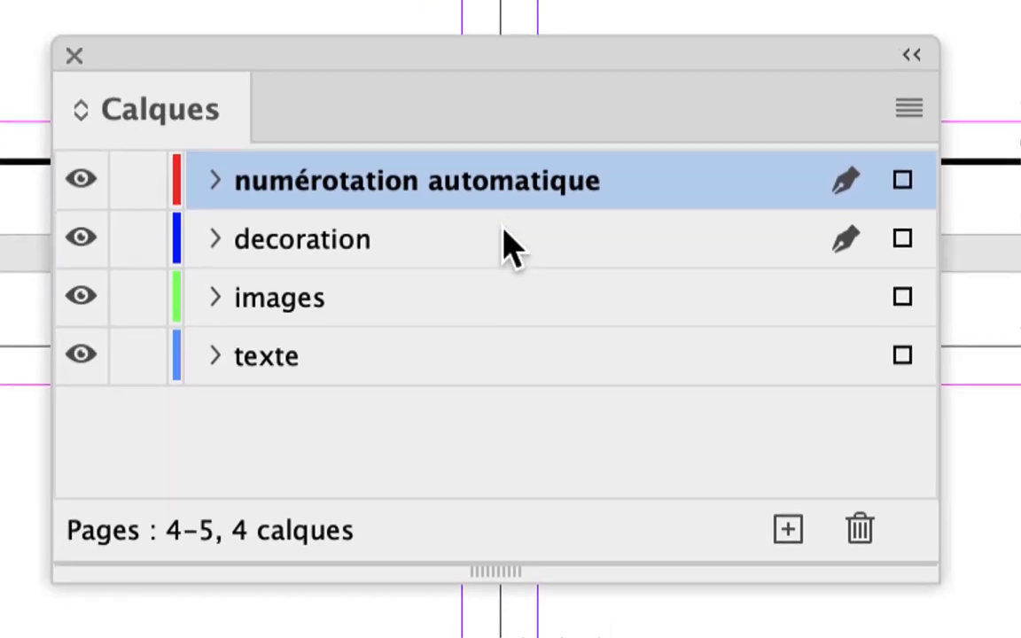
{"action": "left_click", "coordinate": [381, 276]}
{"action": "left_click", "coordinate": [368, 334]}
{"action": "left_click", "coordinate": [498, 255]}
{"action": "left_click", "coordinate": [499, 146]}
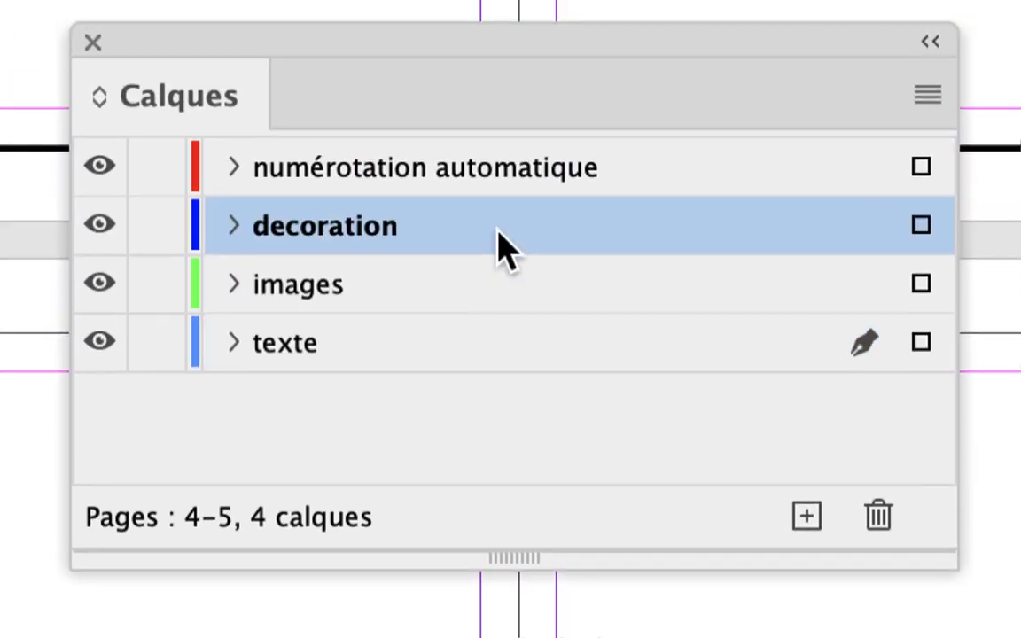
Make texte the active layer
{"action": "left_click", "coordinate": [490, 187]}
{"action": "left_click", "coordinate": [479, 257]}
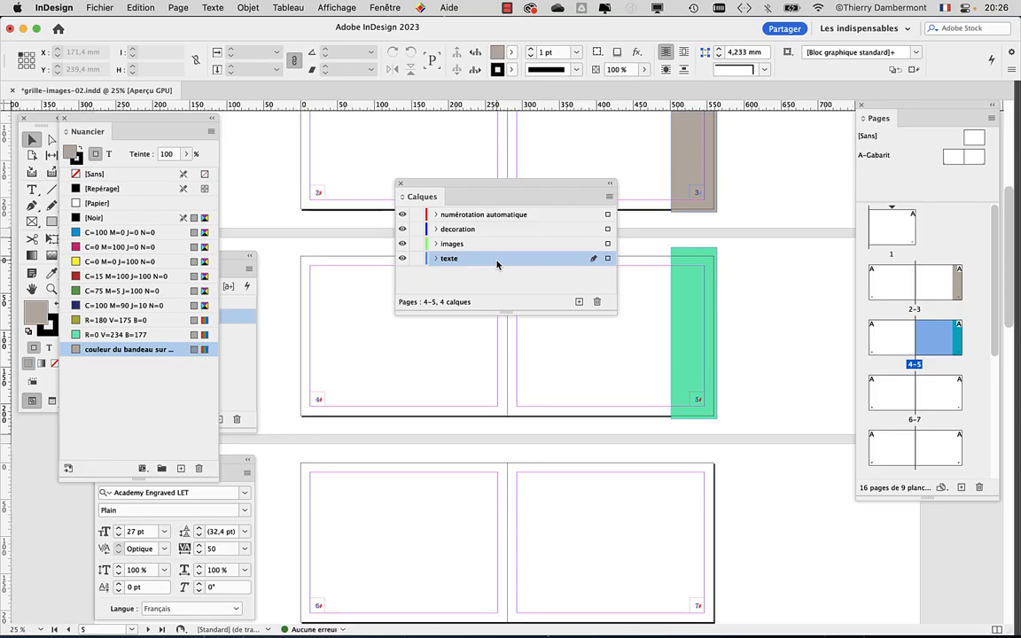
{"action": "left_click", "coordinate": [658, 310]}
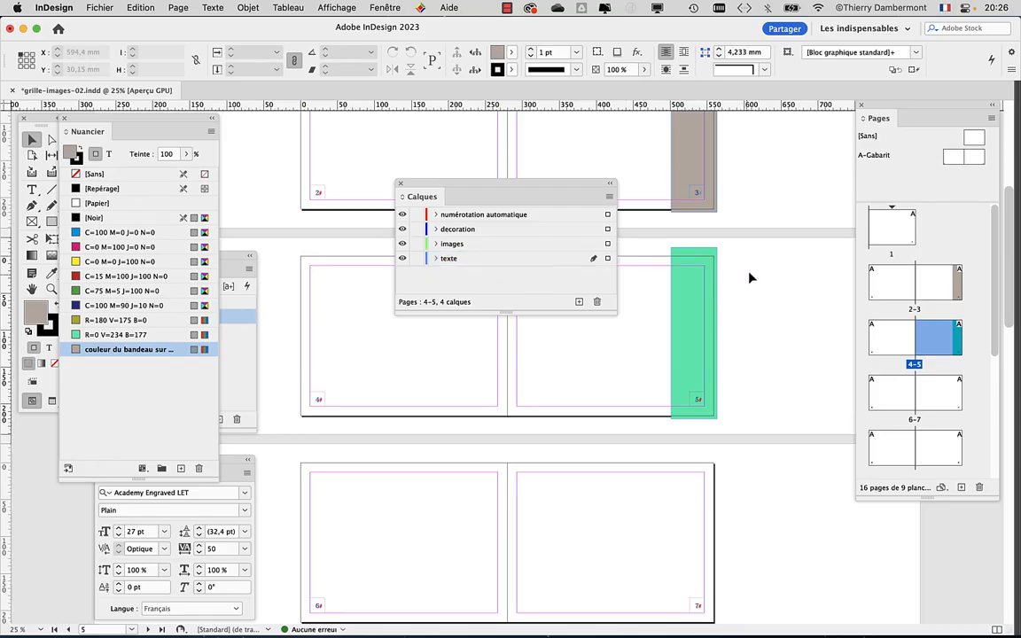
Enlarge the master-page area above the document page thumbnails
{"action": "scroll", "coordinate": [758, 342], "scroll_direction": "up", "scroll_amount": 3}
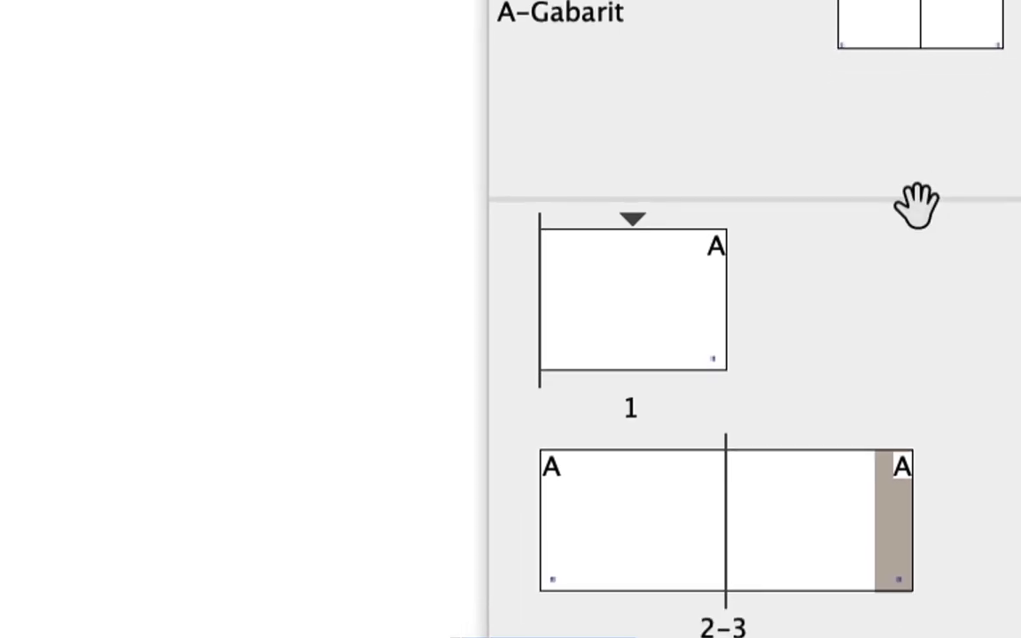
{"action": "left_click_drag", "start_coordinate": [920, 221], "coordinate": [929, 289]}
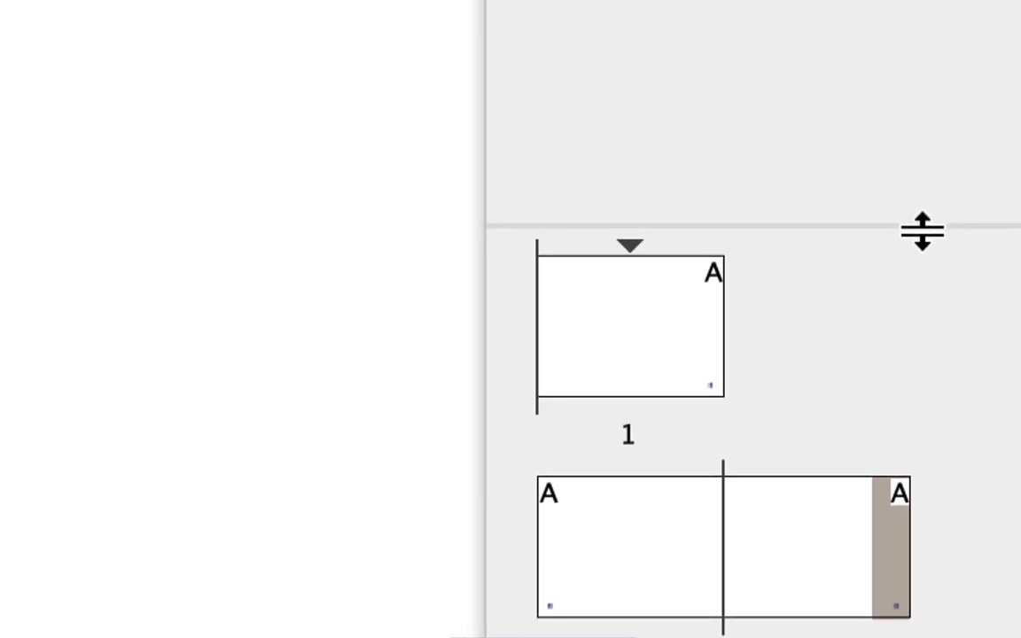